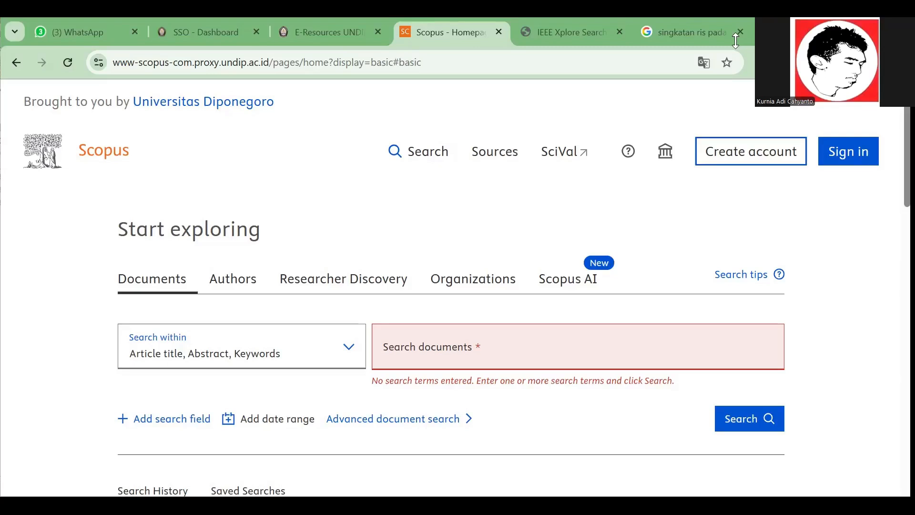
- Search documents by article title, abstract and keywords for "skin disease classification deep learning"
click(462, 350)
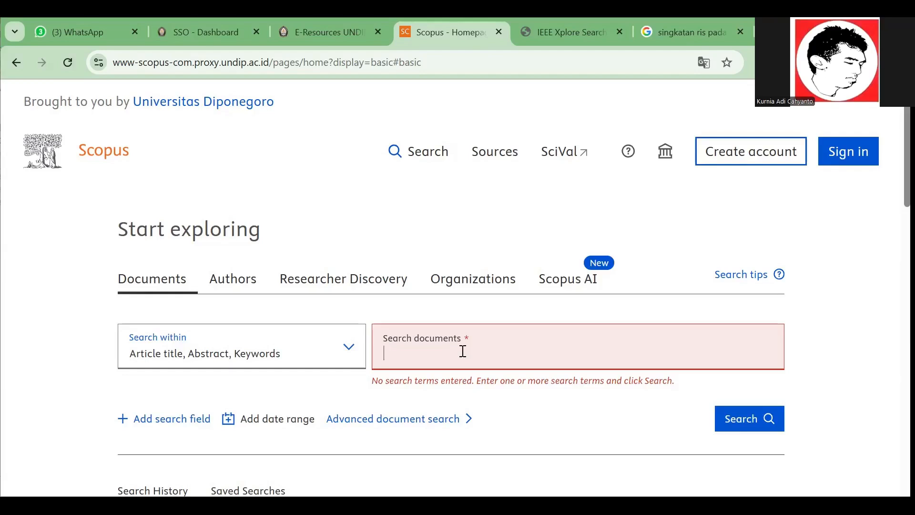
text(skin)
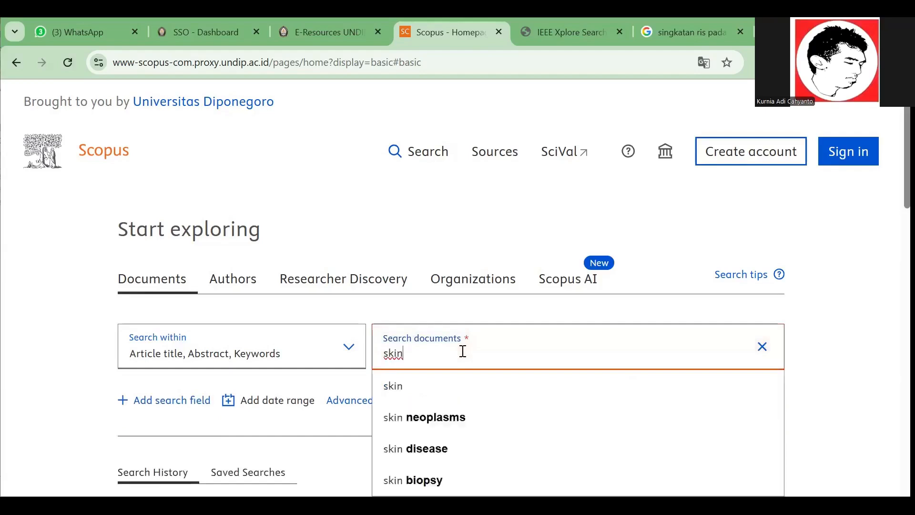
text( disease class)
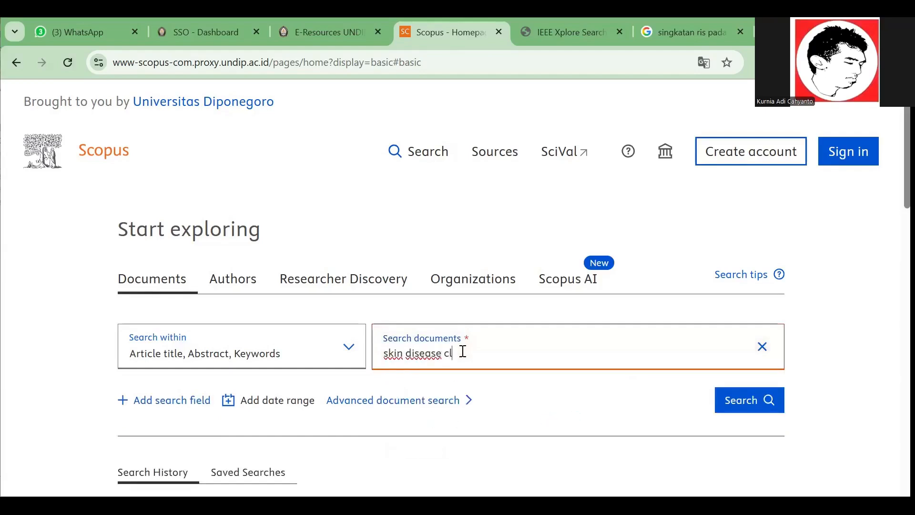
key(BackSpace)
text(sif)
text(icati)
text(on )
text(f)
key(BackSpace)
text(deep learning)
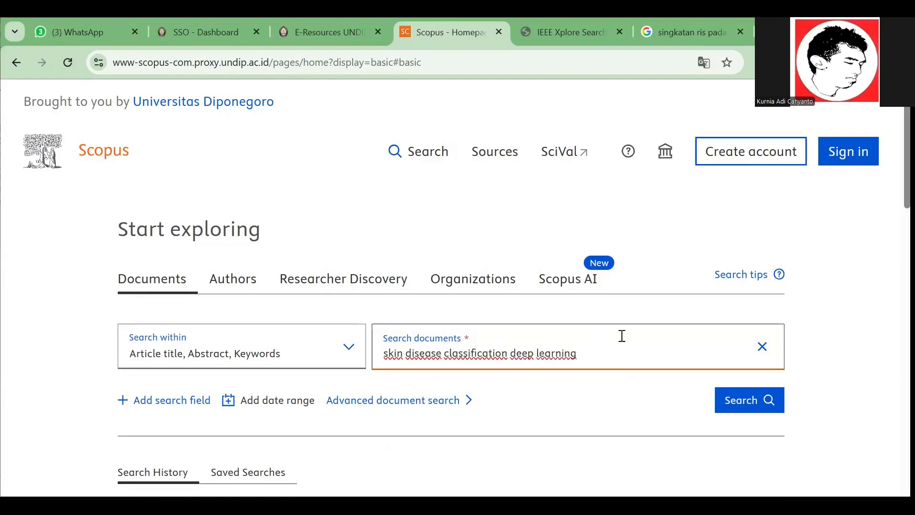
click(745, 411)
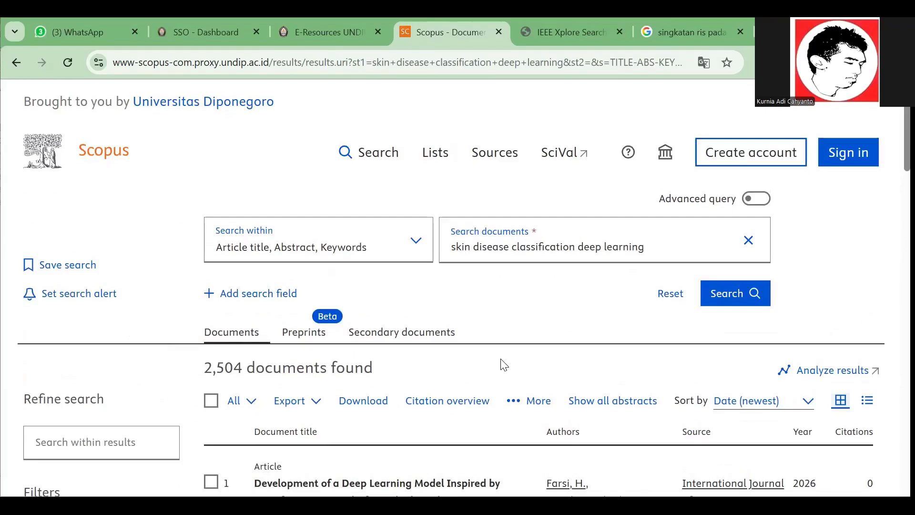
- Enter a publication year range of 2020 to 2025 in the result filters
scroll(504, 365, down, 3)
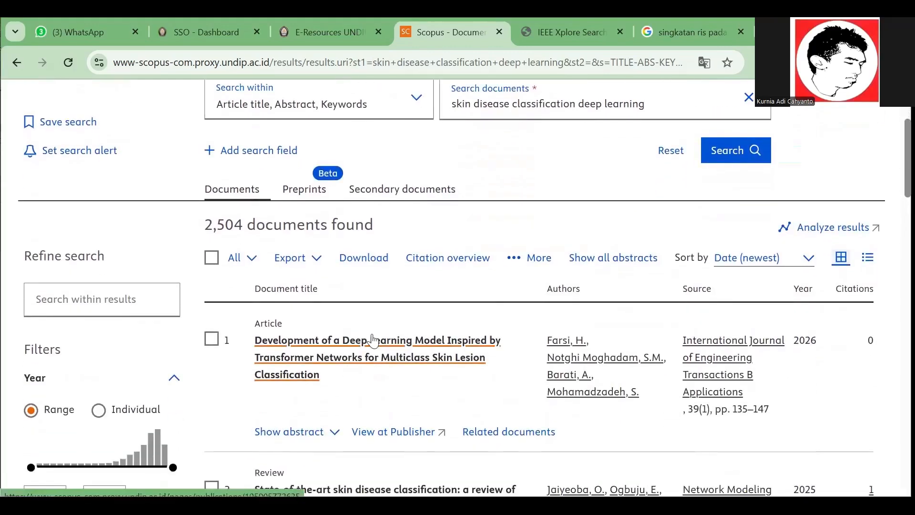
scroll(388, 341, up, 3)
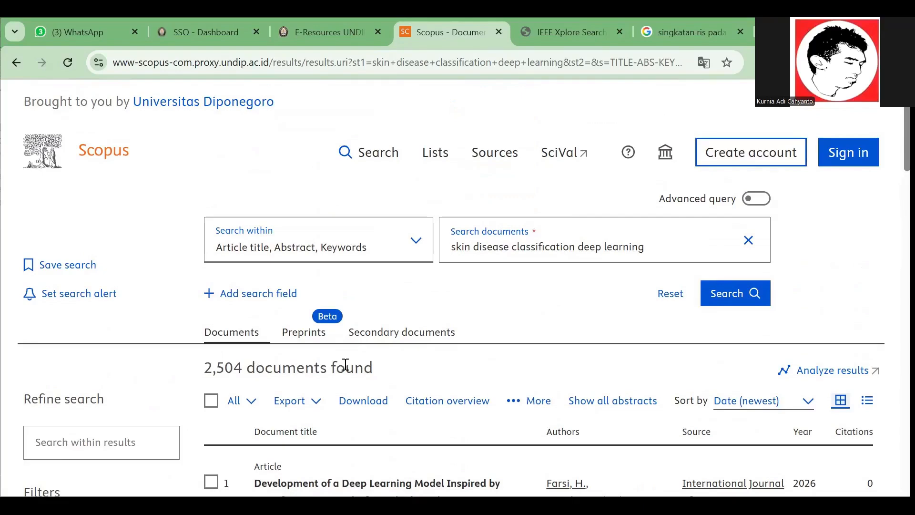
scroll(380, 371, down, 3)
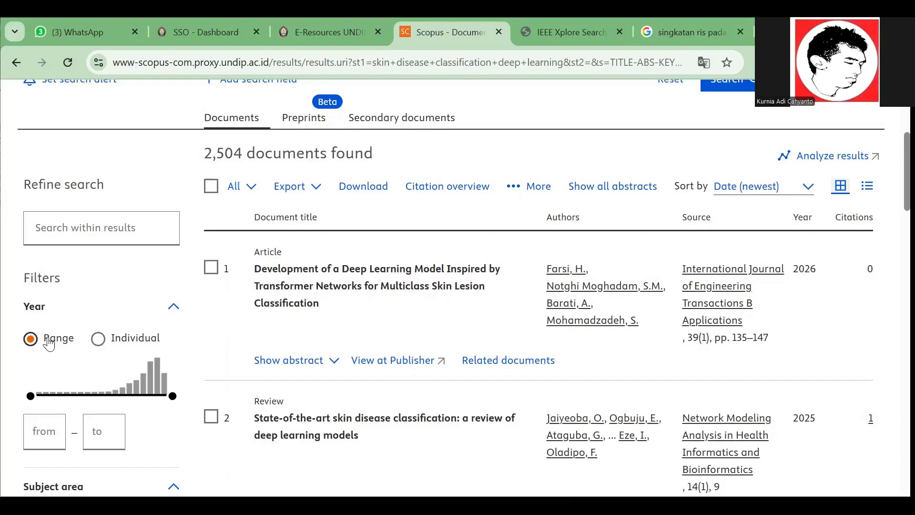
click(37, 433)
text(2020)
click(98, 431)
text(2026)
key(BackSpace)
text(5)
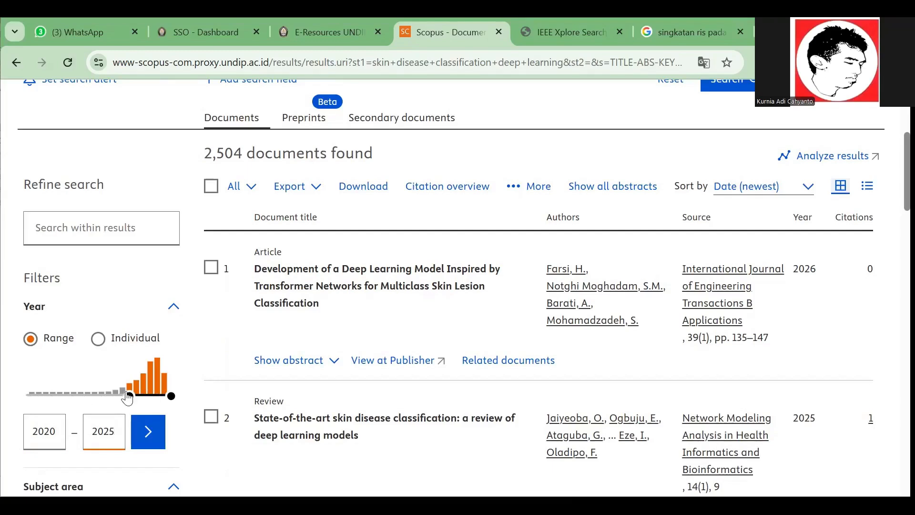
- Re-enter 2020 as the start year and apply the year range to the results
click(58, 430)
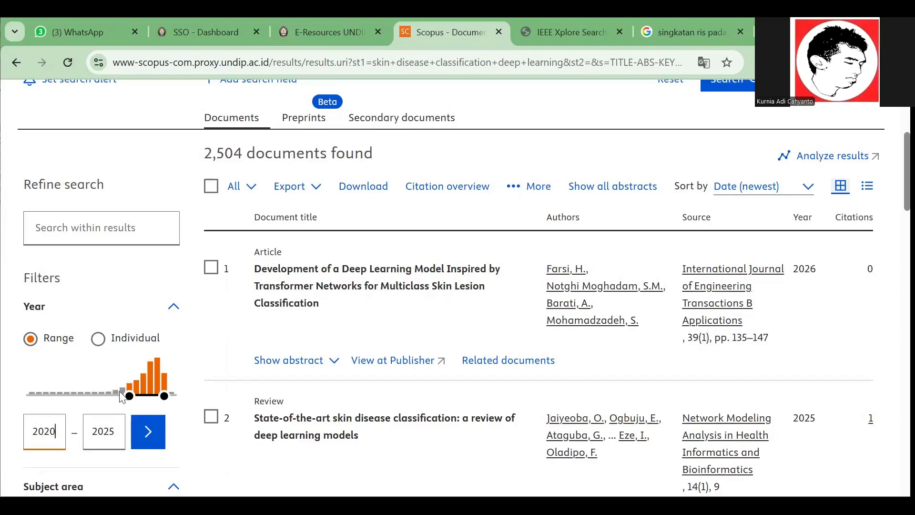
key(BackSpace)
key(BackSpace)
text(19)
key(BackSpace)
text(20)
click(149, 432)
click(153, 442)
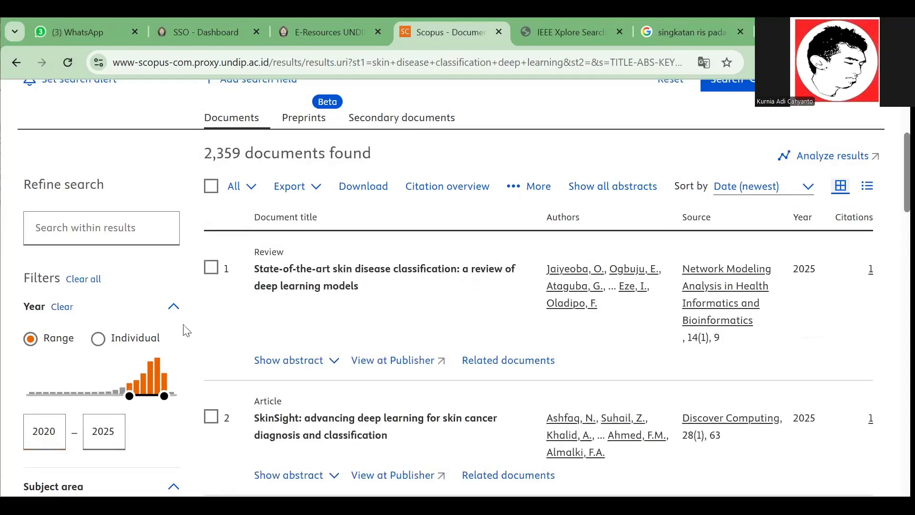
- Examine the full list of subject areas available for filtering the results
click(232, 116)
scroll(294, 210, down, 5)
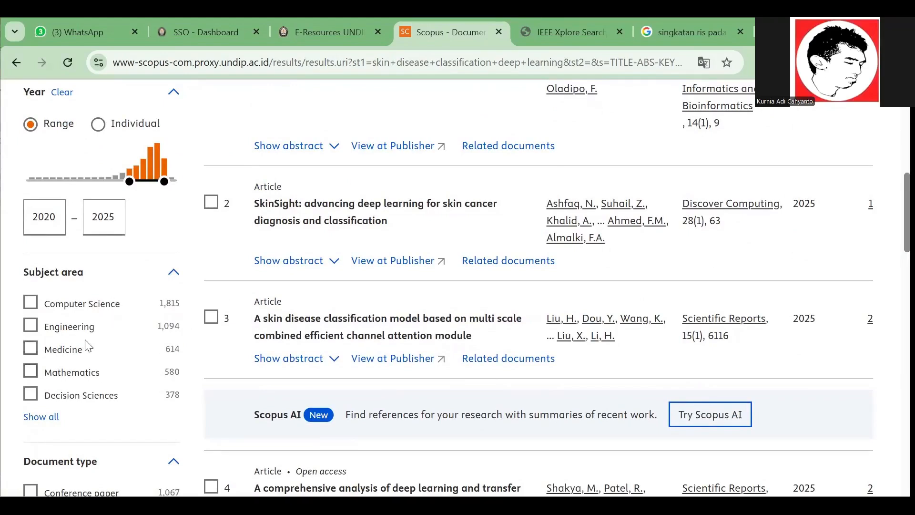
click(56, 417)
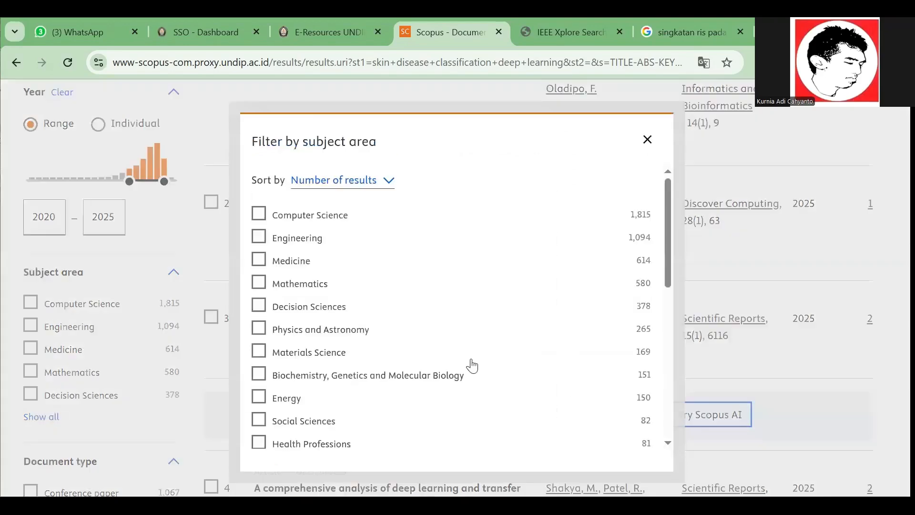
scroll(430, 341, down, 4)
scroll(430, 341, down, 3)
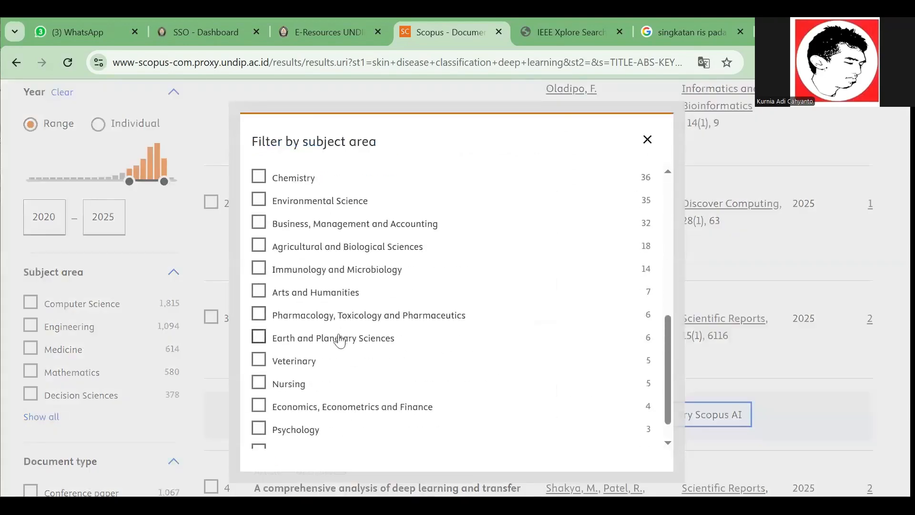
scroll(326, 364, up, 6)
scroll(326, 363, up, 3)
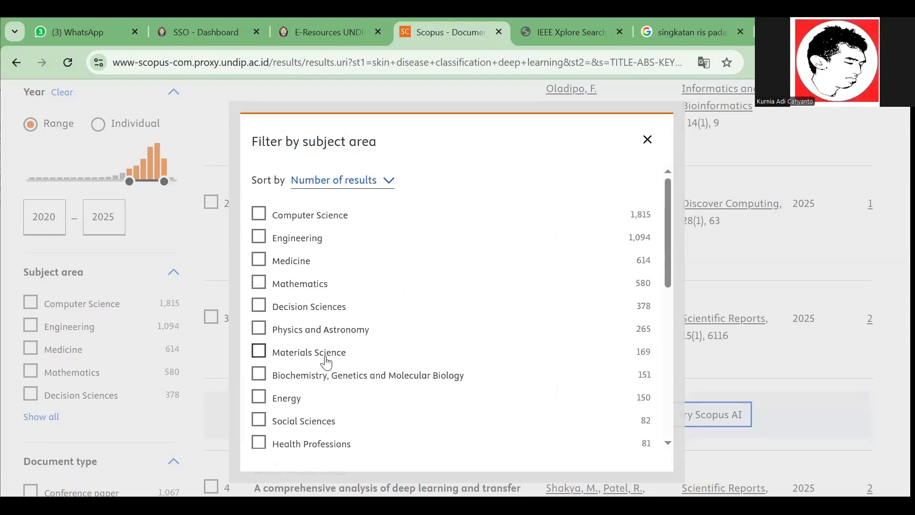
click(648, 141)
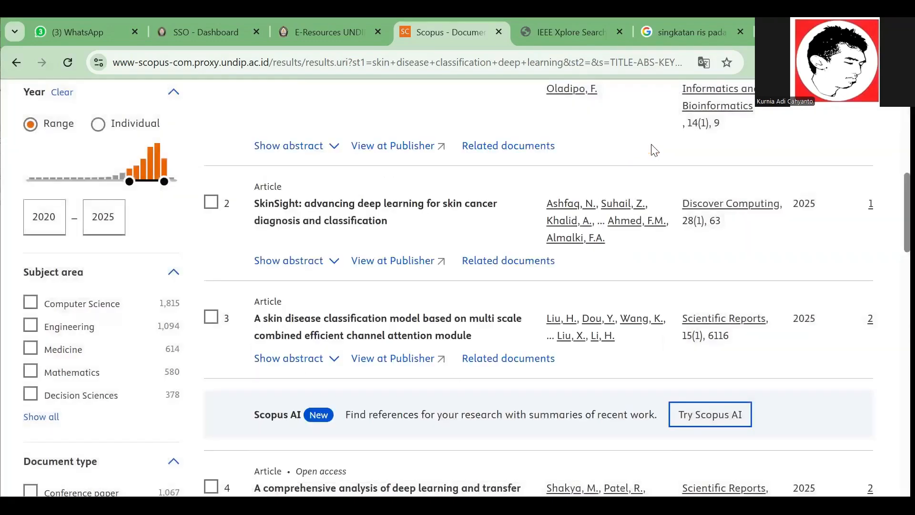
- Limit the results to the document type Article
scroll(86, 256, down, 3)
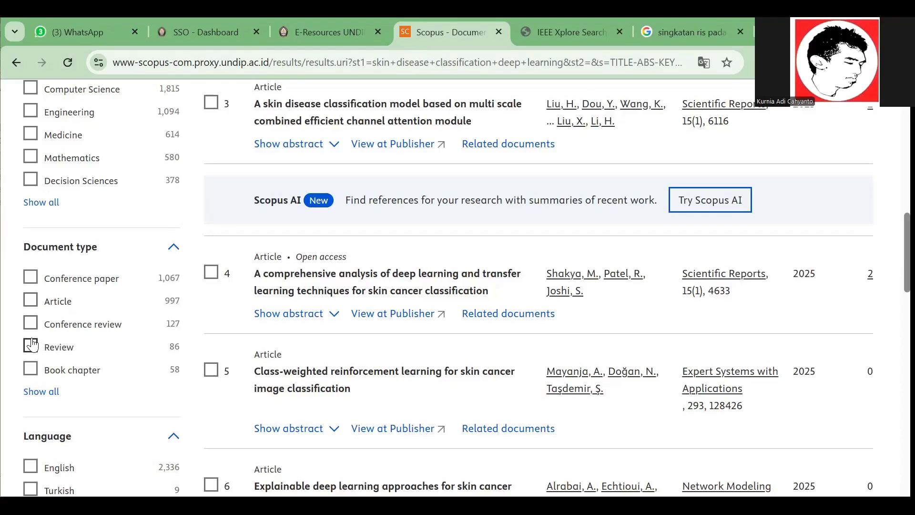
click(29, 308)
scroll(65, 303, up, 2)
scroll(81, 348, down, 2)
click(118, 480)
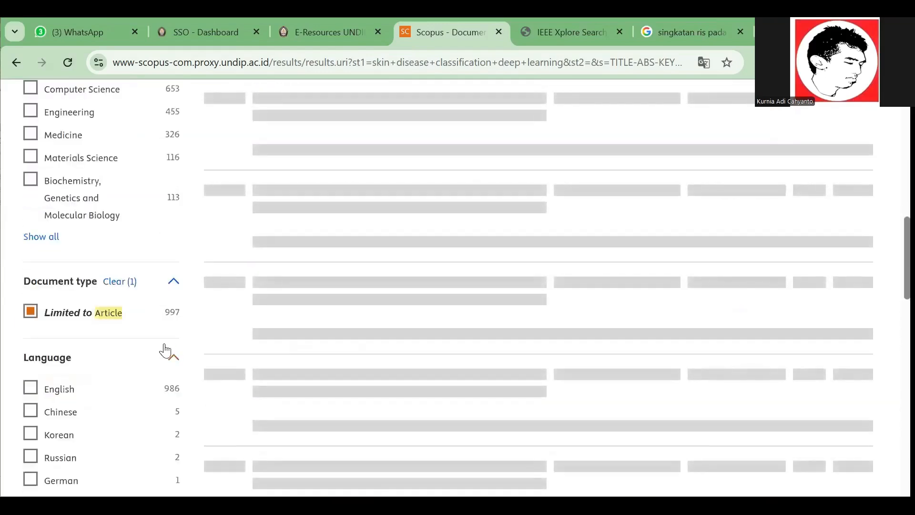
- Limit the results to documents in English
scroll(164, 349, down, 3)
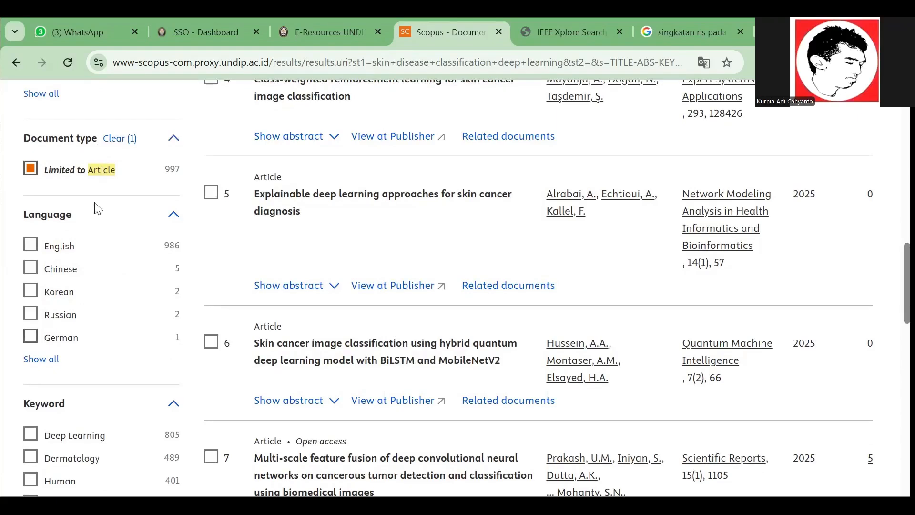
click(31, 245)
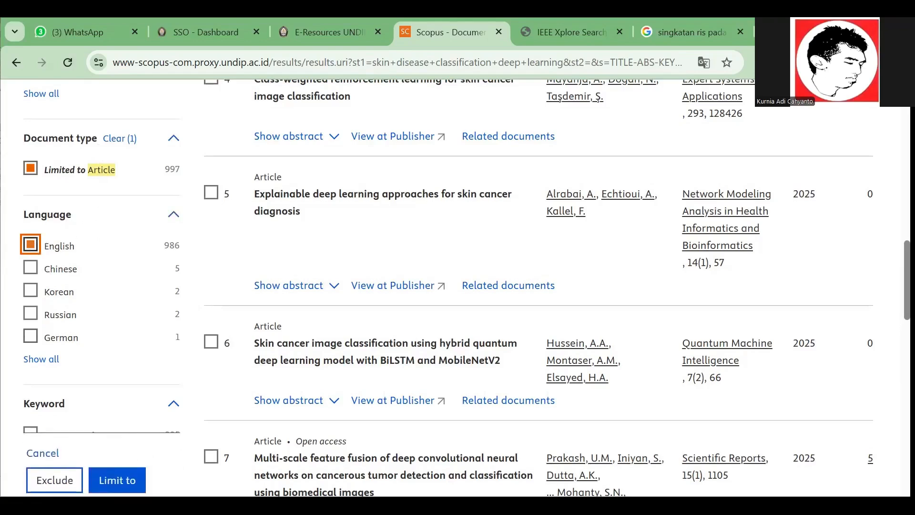
click(116, 479)
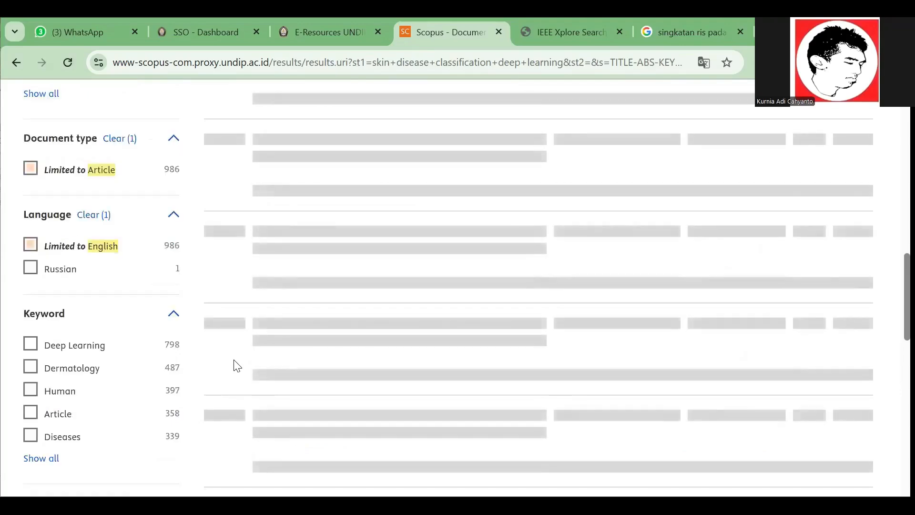
- Review the refined document list and the applied year, document type and language filters
scroll(234, 361, up, 15)
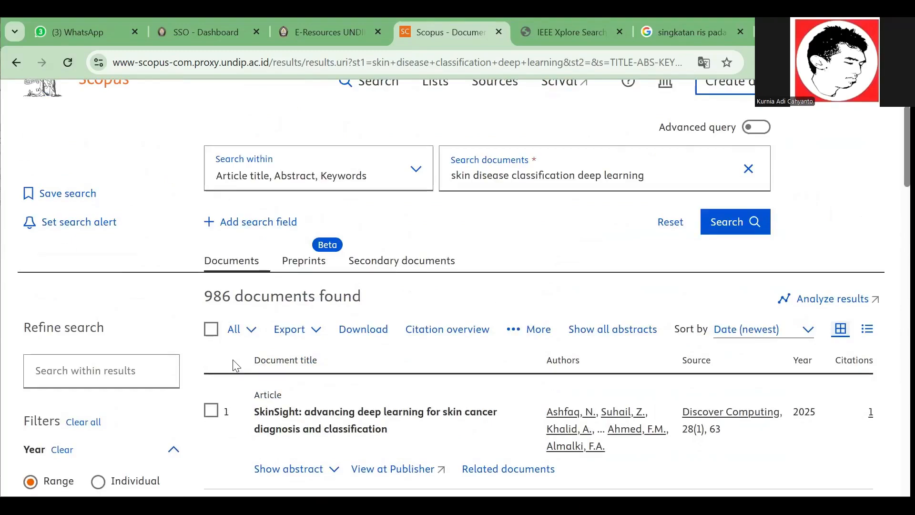
scroll(232, 288, down, 3)
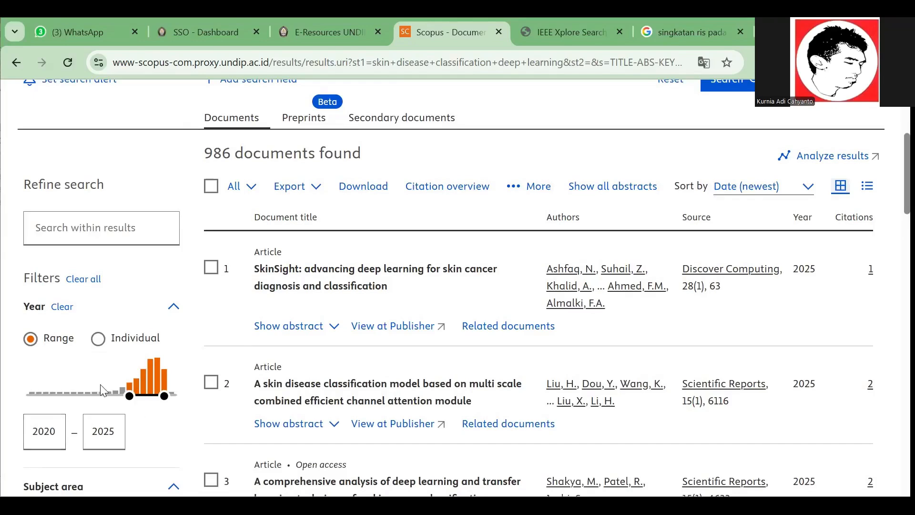
scroll(100, 385, down, 9)
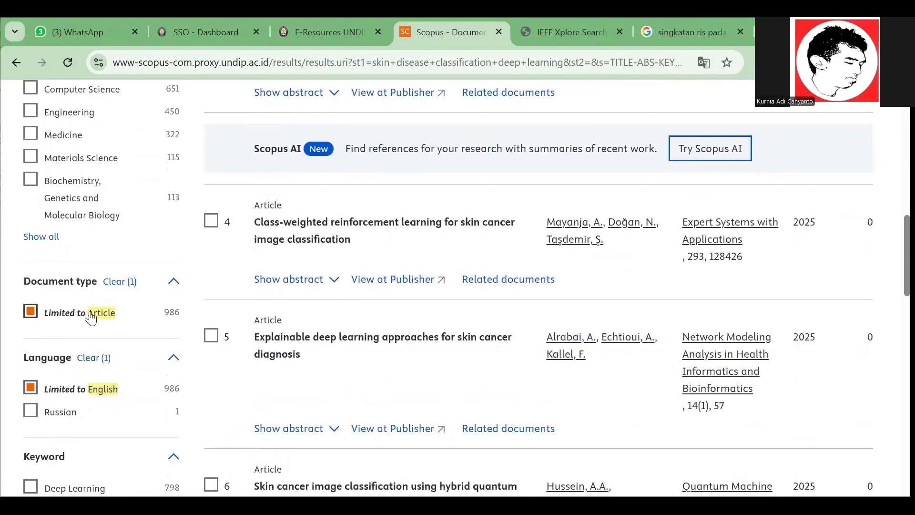
scroll(92, 319, down, 3)
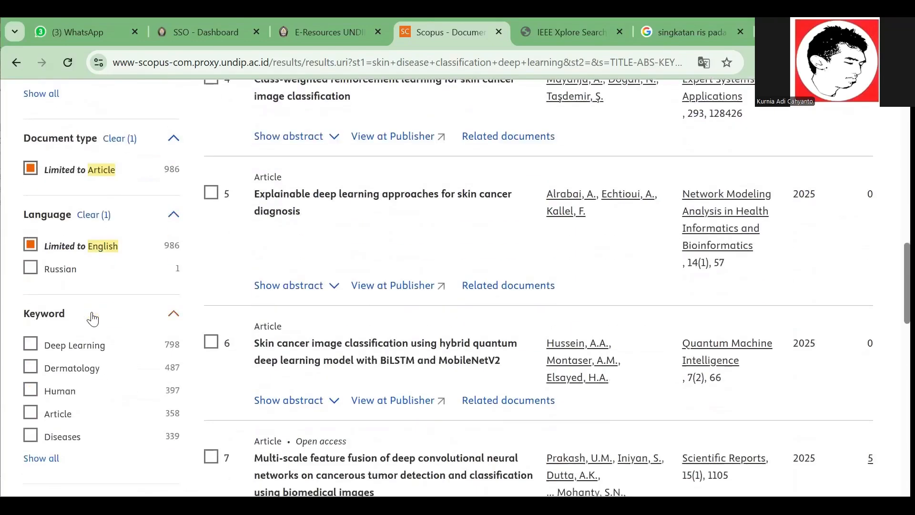
scroll(93, 319, up, 2)
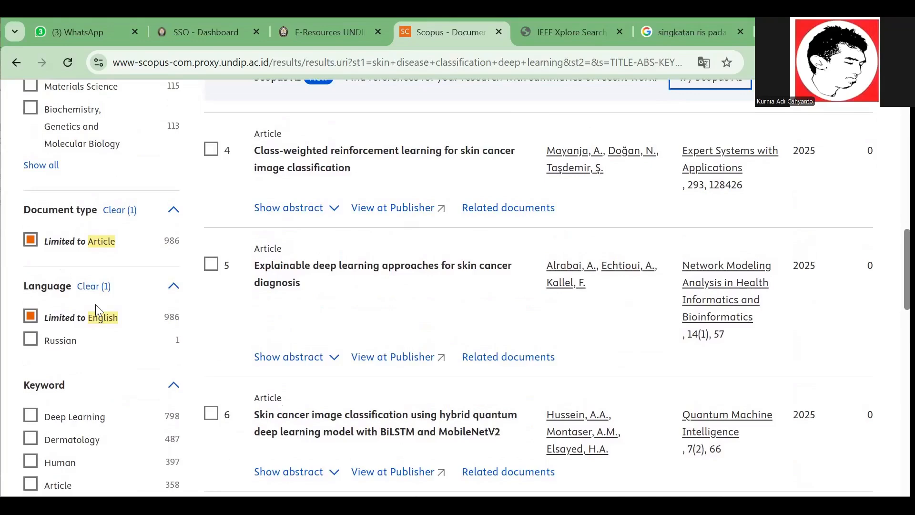
scroll(95, 306, down, 5)
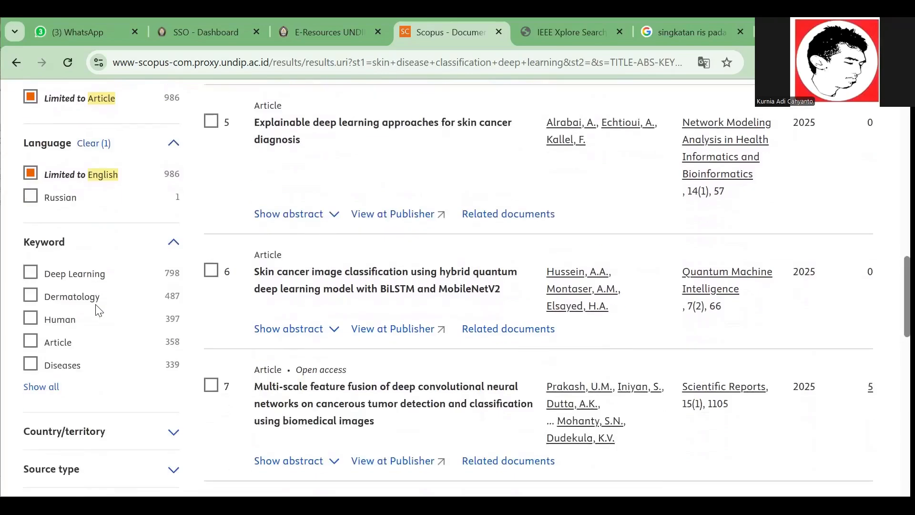
scroll(302, 355, up, 15)
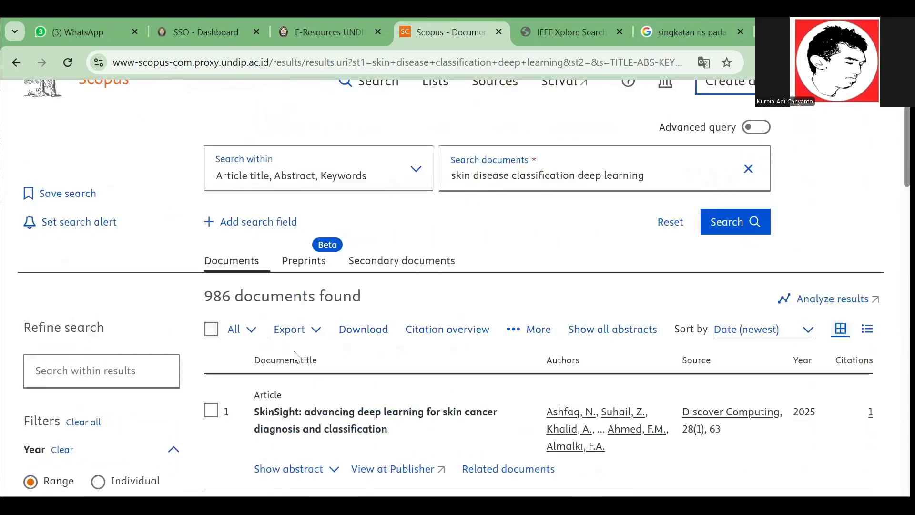
- Open the RIS export options for the filtered search results
click(316, 334)
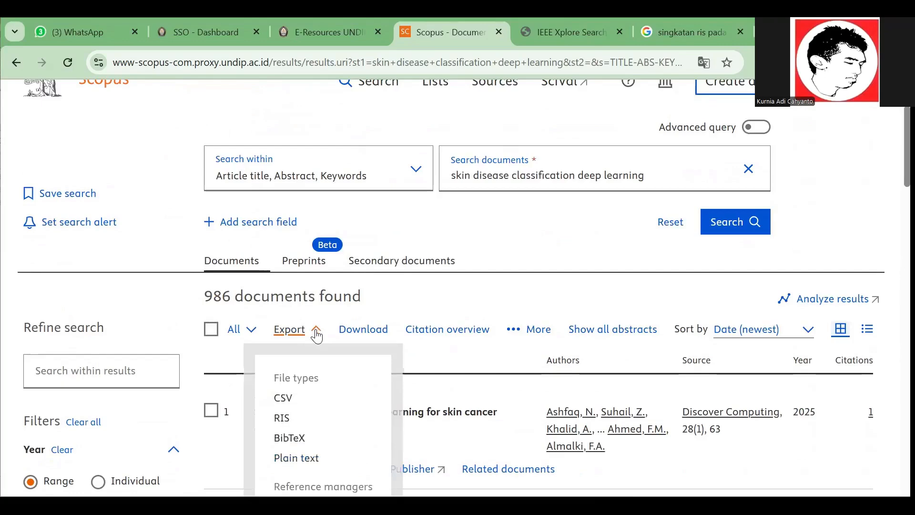
scroll(317, 336, down, 3)
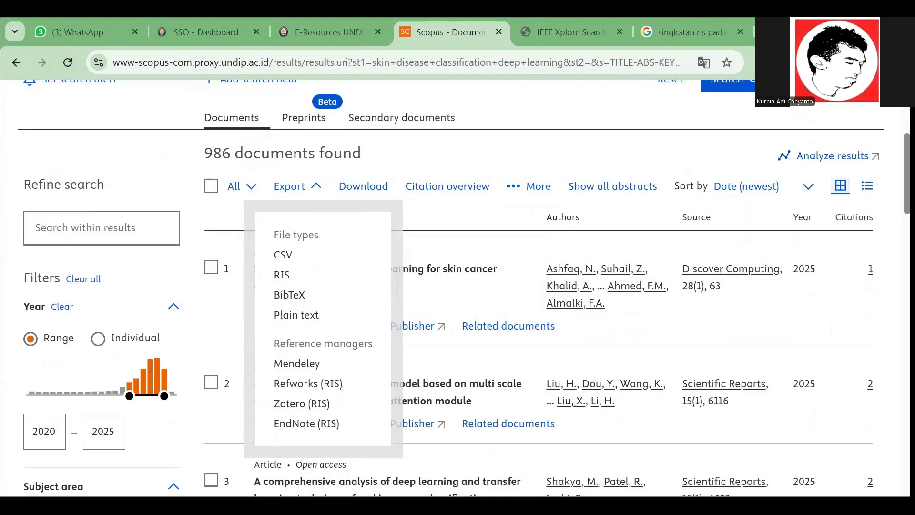
click(280, 280)
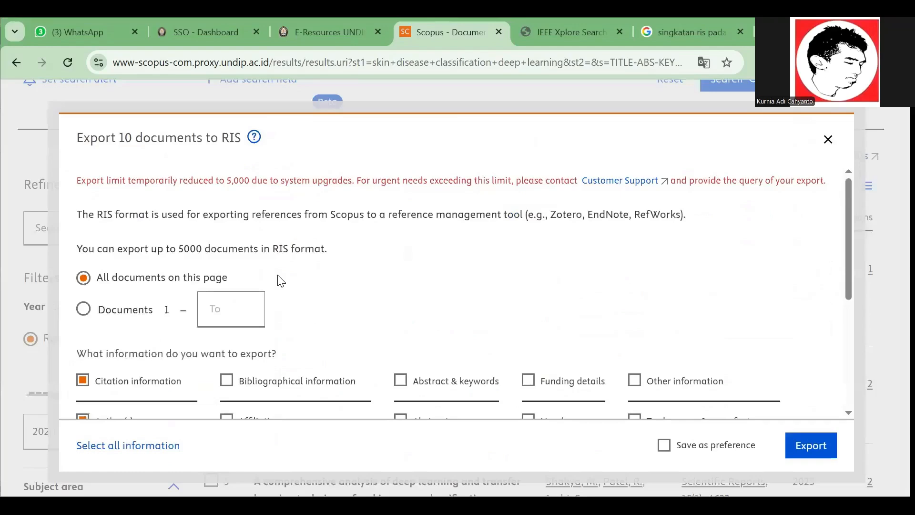
- Try the RIS export with all bibliographical, abstract and keyword, funding and other information included, then cancel saving the file
scroll(281, 281, down, 4)
scroll(266, 271, up, 1)
click(227, 237)
click(400, 237)
click(528, 237)
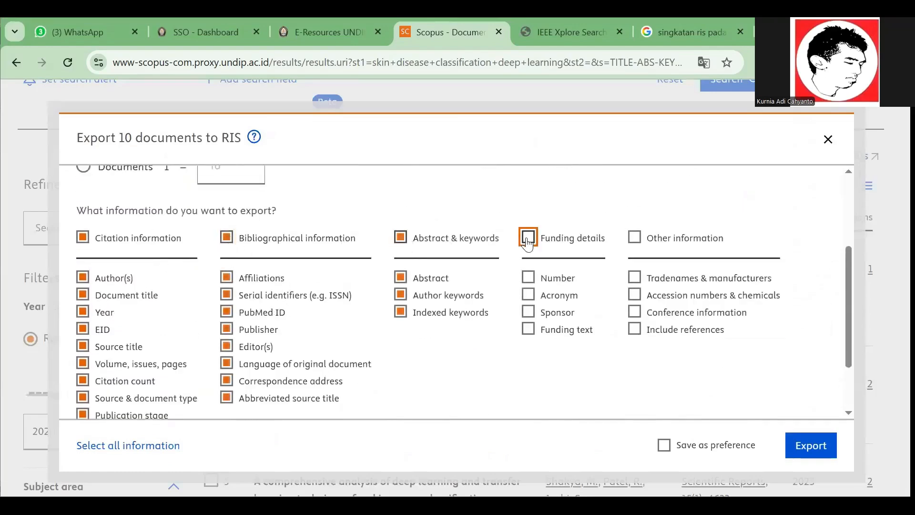
click(640, 246)
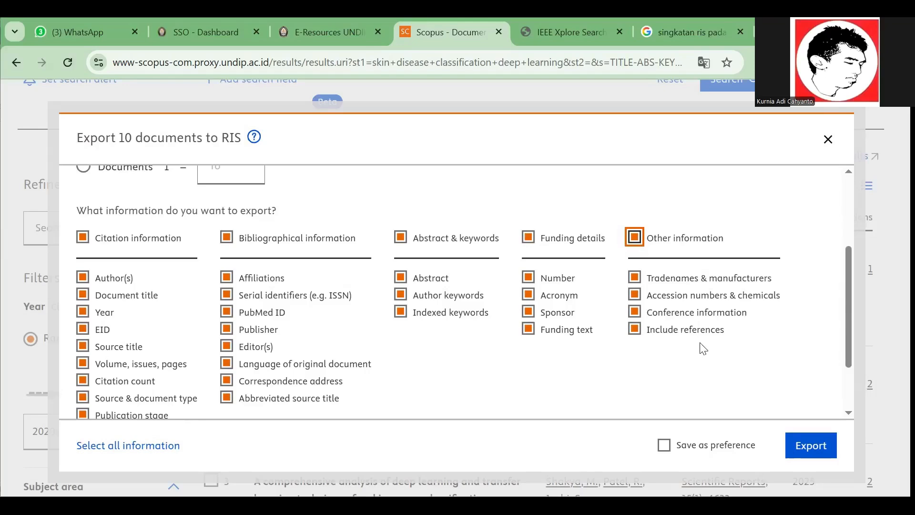
click(800, 446)
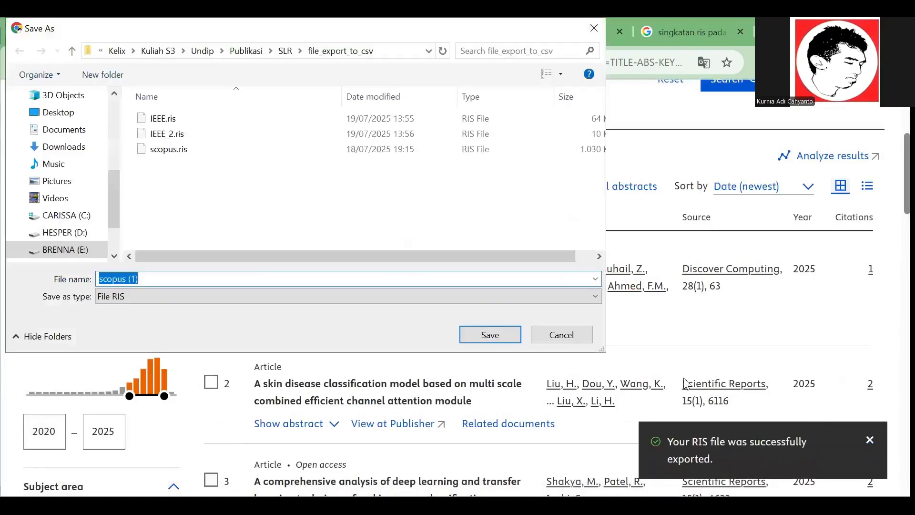
click(571, 333)
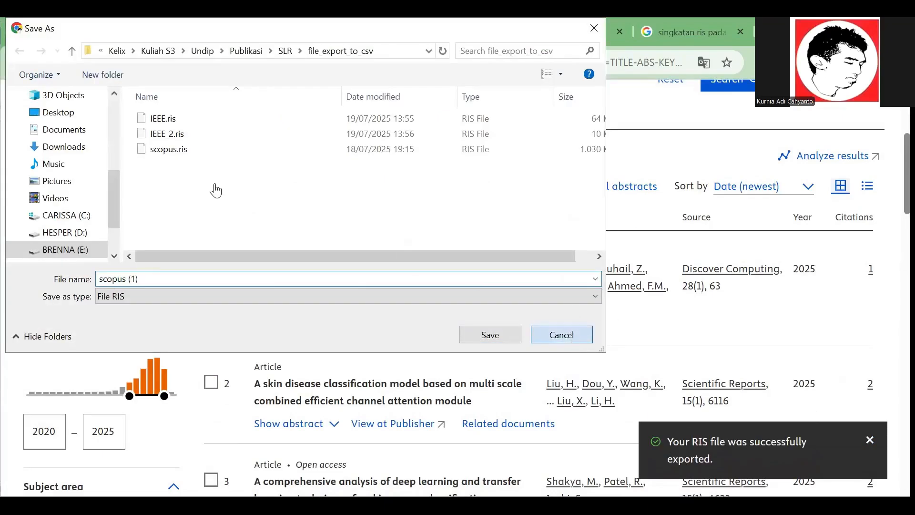
- Reopen the RIS export options for all the selected search results
scroll(436, 265, up, 3)
scroll(567, 308, down, 1)
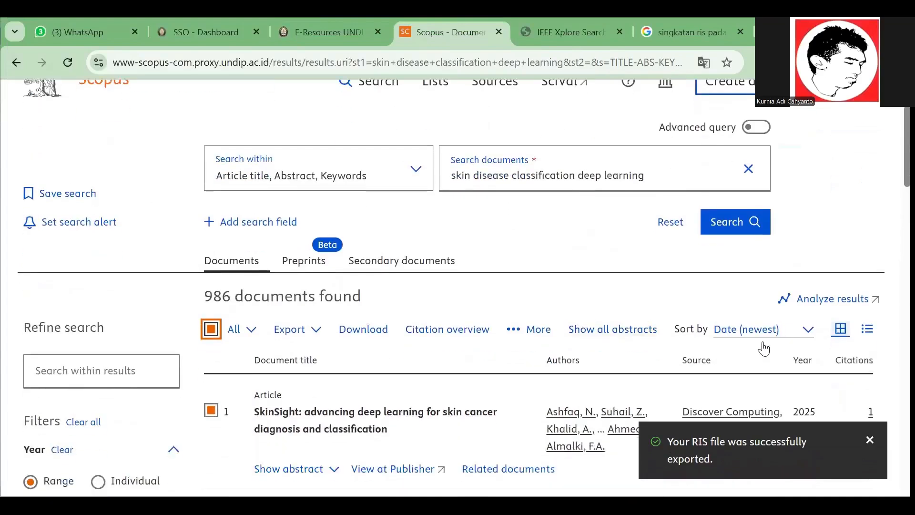
click(300, 329)
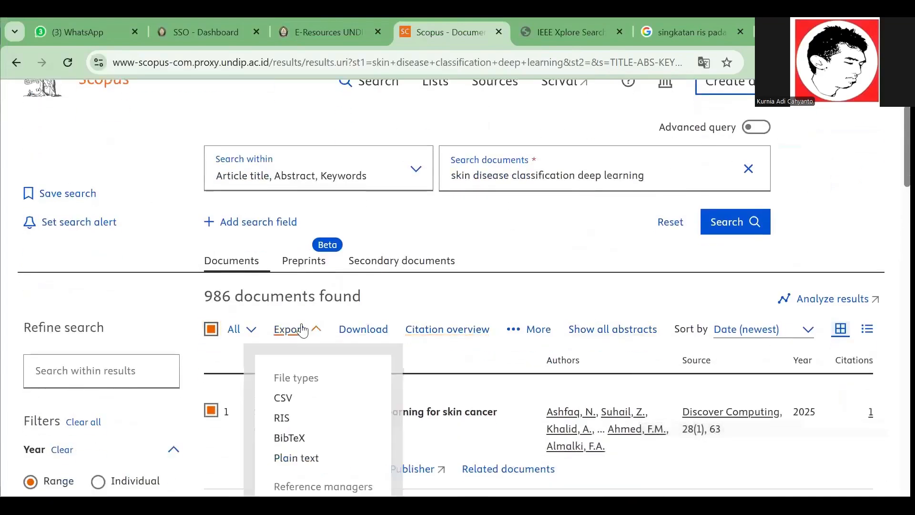
click(281, 421)
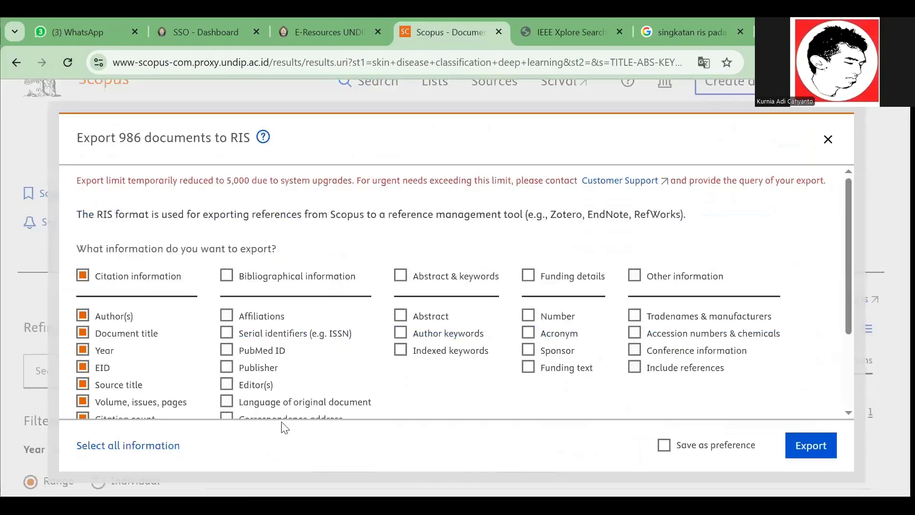
- Try exporting the selected documents to RIS with bibliographical information, abstract and keywords, funding details and other information added, then cancel saving the file
click(227, 275)
click(400, 281)
click(528, 279)
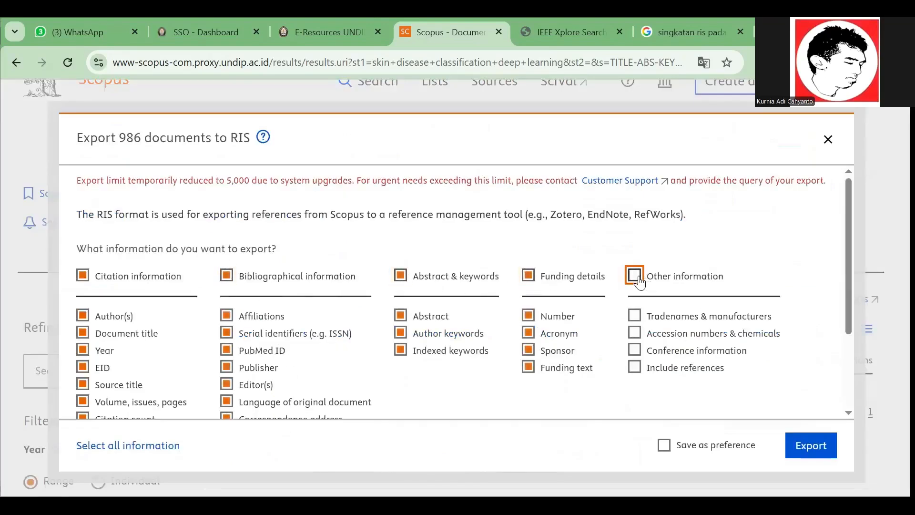
click(635, 277)
click(809, 444)
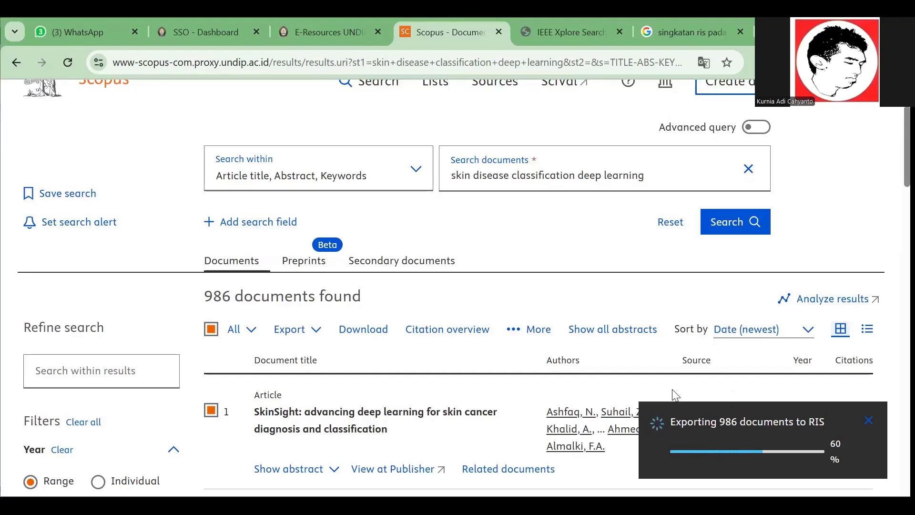
drag(451, 176, 653, 176)
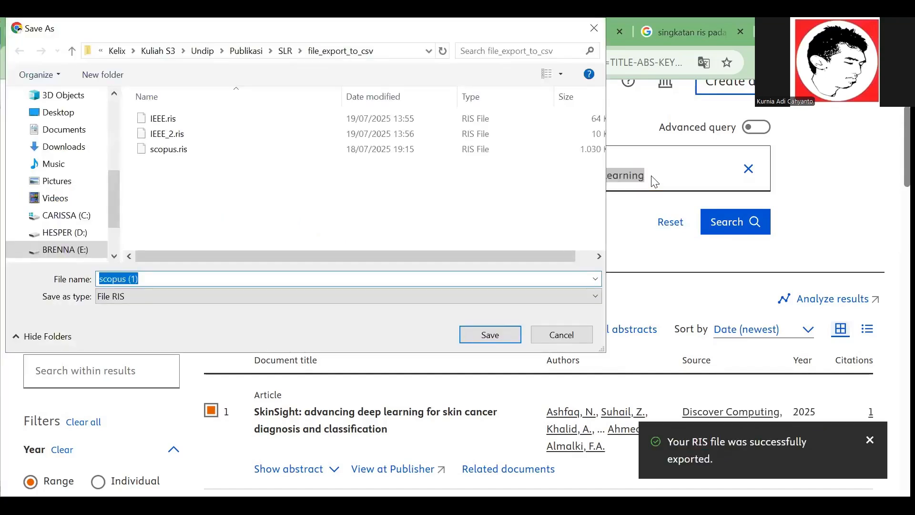
click(580, 336)
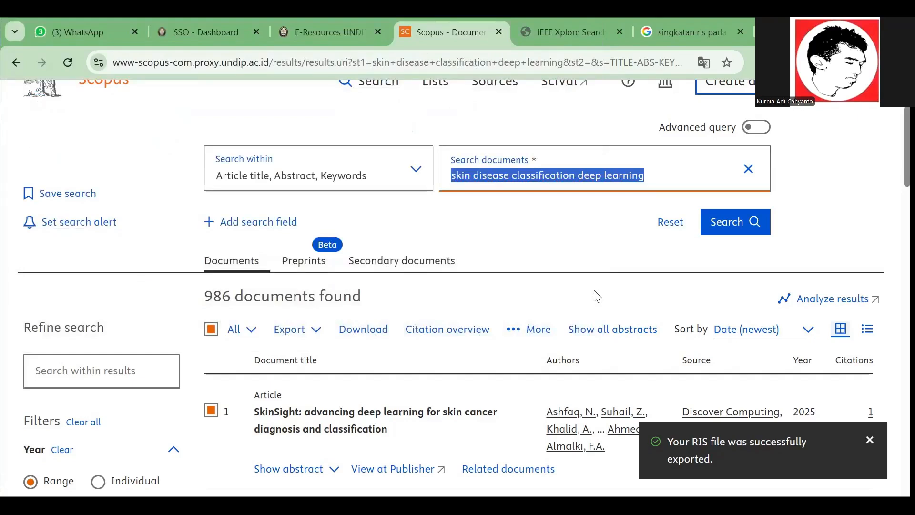
click(598, 295)
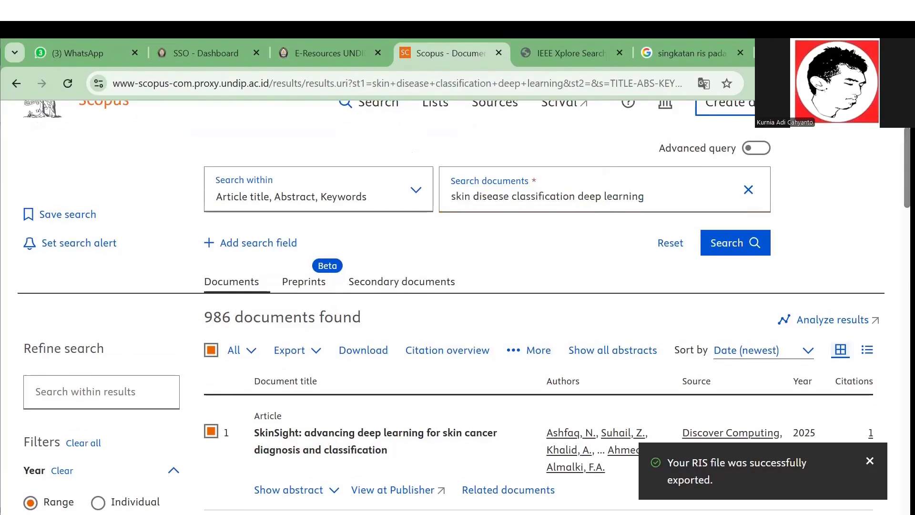